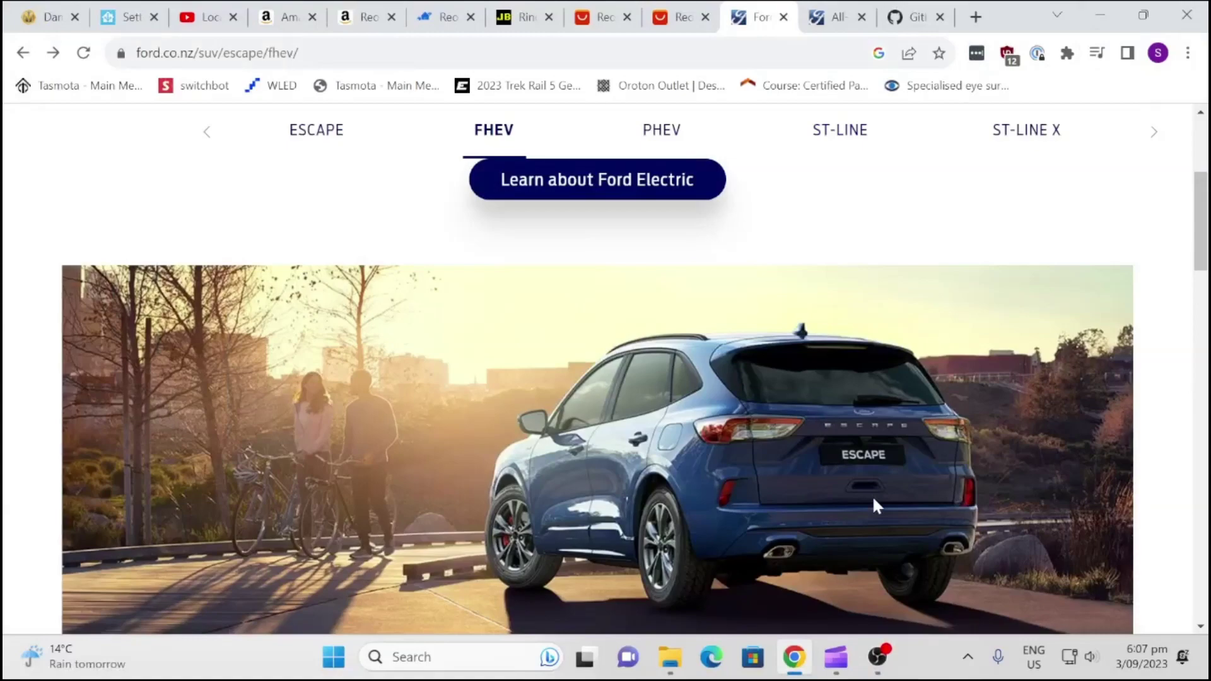
Step: Scroll through the Escape FHEV page on the Ford NZ website
{"action": "scroll", "coordinate": [872, 494], "scroll_direction": "down", "scroll_amount": 8}
{"action": "scroll", "coordinate": [892, 508], "scroll_direction": "down", "scroll_amount": 3}
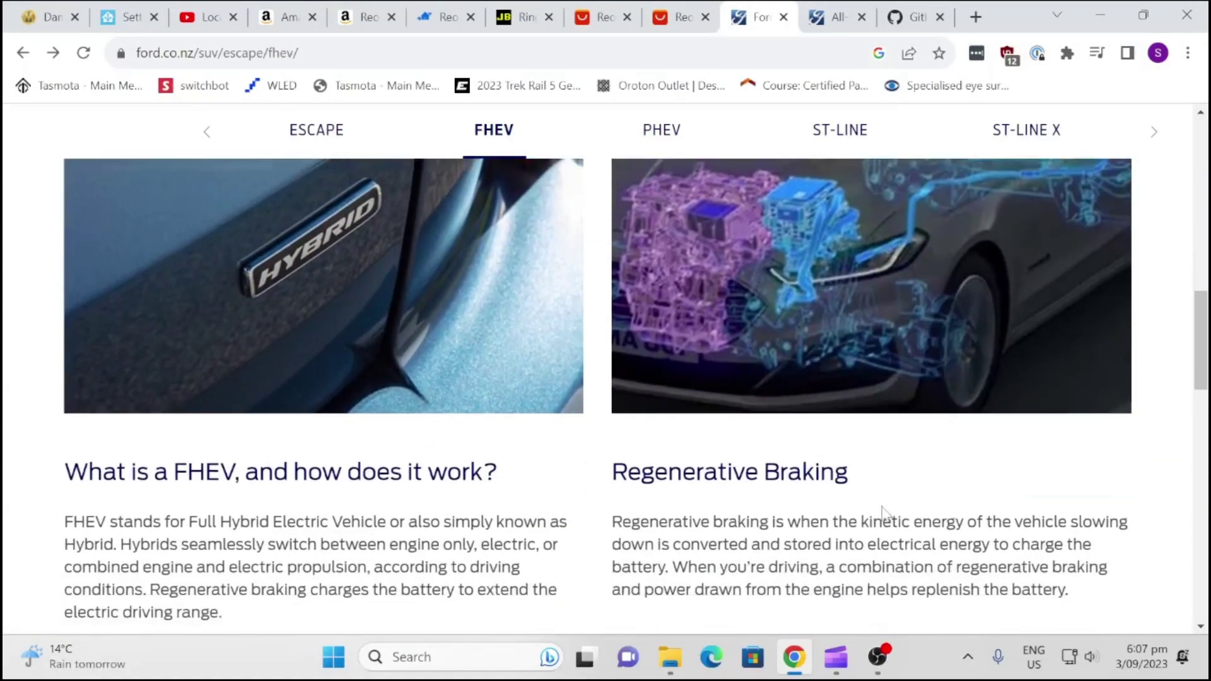
{"action": "scroll", "coordinate": [744, 469], "scroll_direction": "down", "scroll_amount": 6}
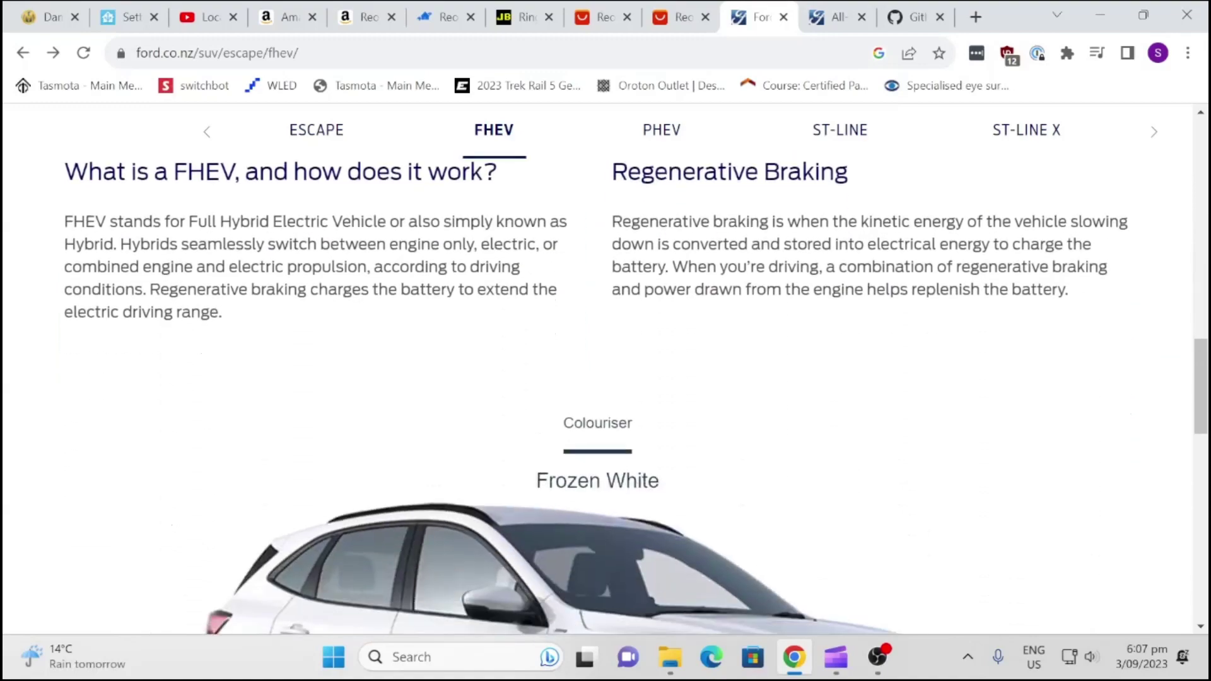
{"action": "scroll", "coordinate": [744, 470], "scroll_direction": "down", "scroll_amount": 2}
{"action": "scroll", "coordinate": [743, 460], "scroll_direction": "down", "scroll_amount": 7}
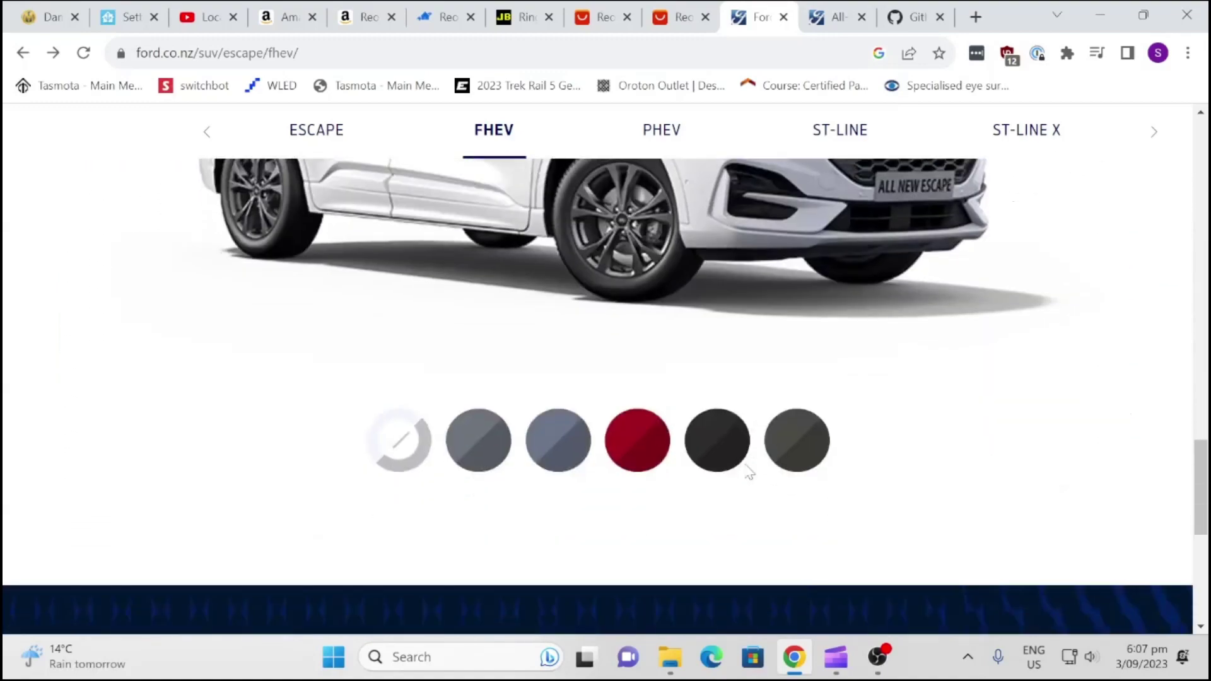
Step: Look over the Ford NZ FordPass page, then bring up the itchannel/fordpass-ha GitHub repository
{"action": "left_click", "coordinate": [834, 17]}
{"action": "scroll", "coordinate": [536, 461], "scroll_direction": "up", "scroll_amount": 20}
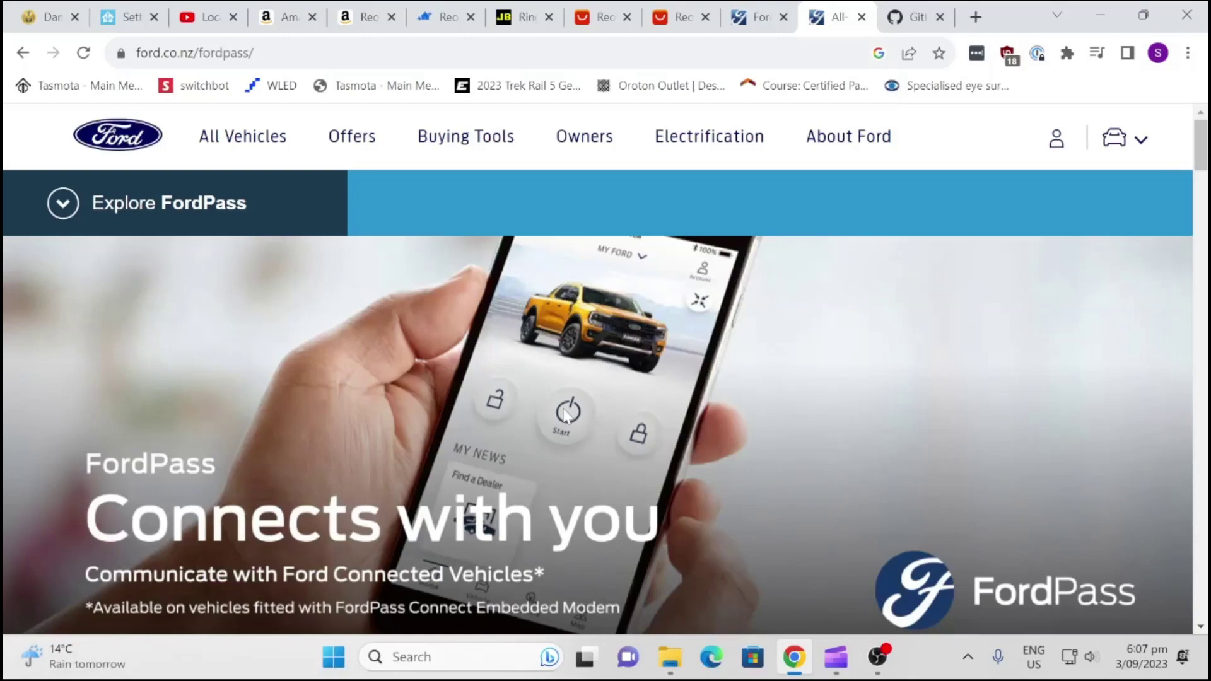
{"action": "scroll", "coordinate": [548, 416], "scroll_direction": "down", "scroll_amount": 10}
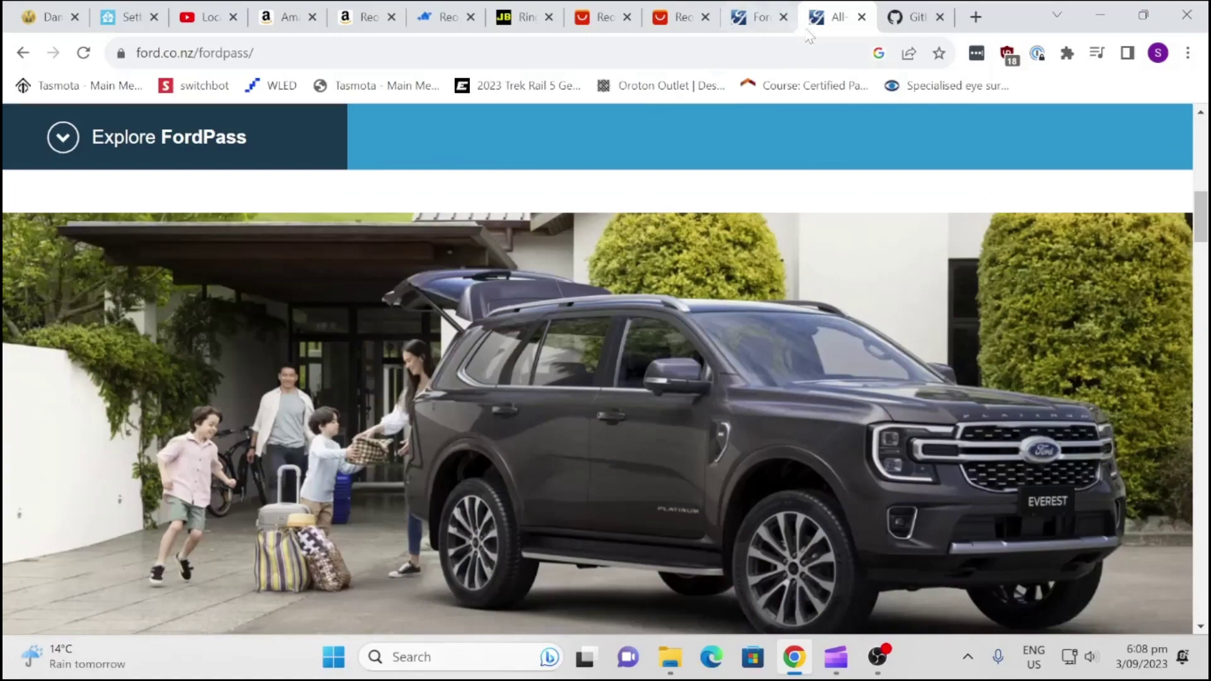
{"action": "left_click", "coordinate": [896, 24]}
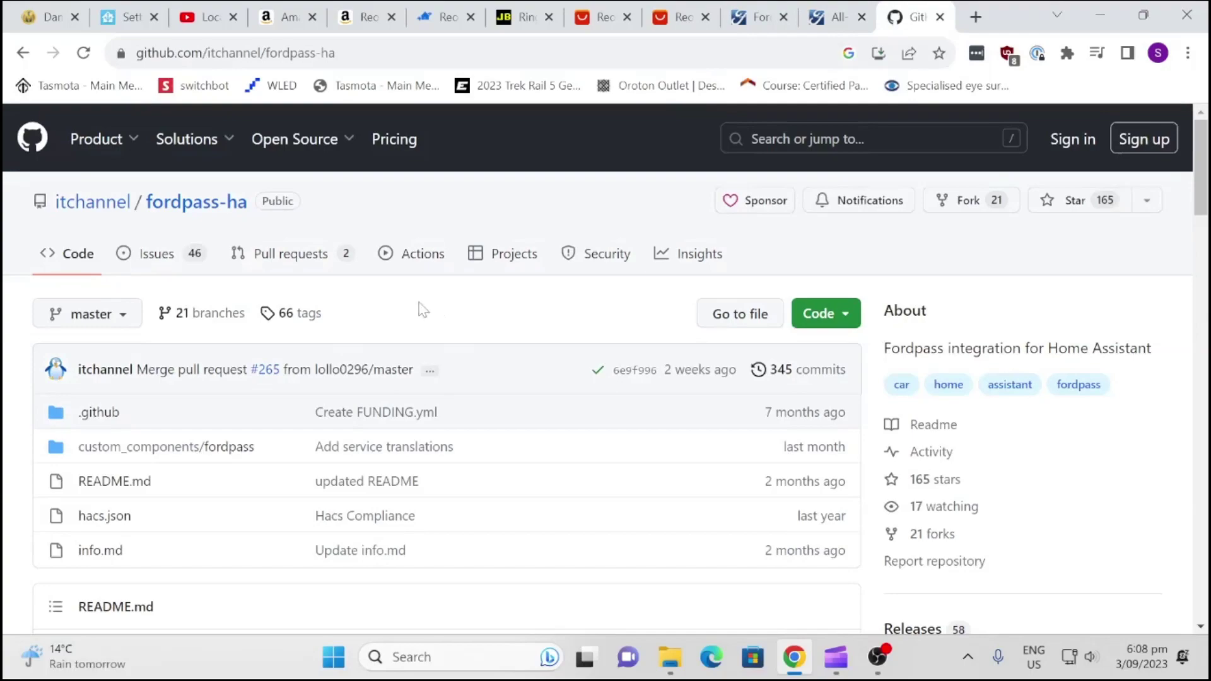
Step: Scroll down to the install instructions in the fordpass-ha README
{"action": "scroll", "coordinate": [442, 346], "scroll_direction": "down", "scroll_amount": 10}
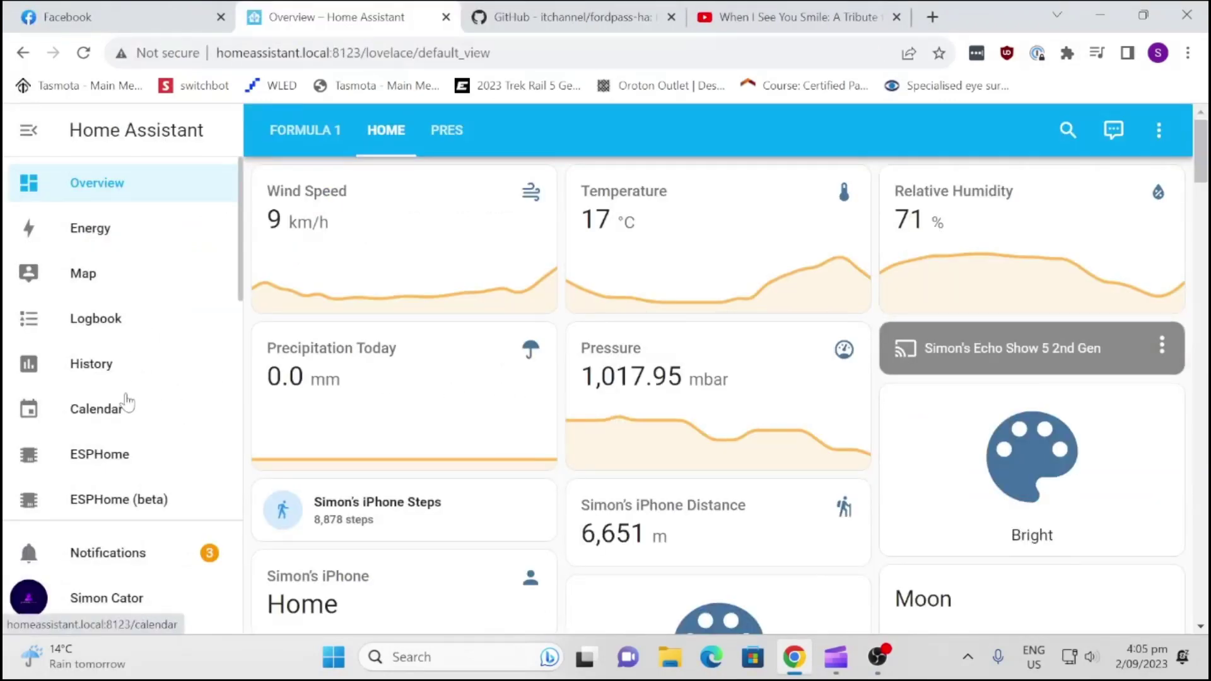
Step: Open HACS, search its repositories for 'fordpa' and open the fordpass integration page
{"action": "scroll", "coordinate": [126, 406], "scroll_direction": "down", "scroll_amount": 3}
{"action": "scroll", "coordinate": [113, 435], "scroll_direction": "down", "scroll_amount": 2}
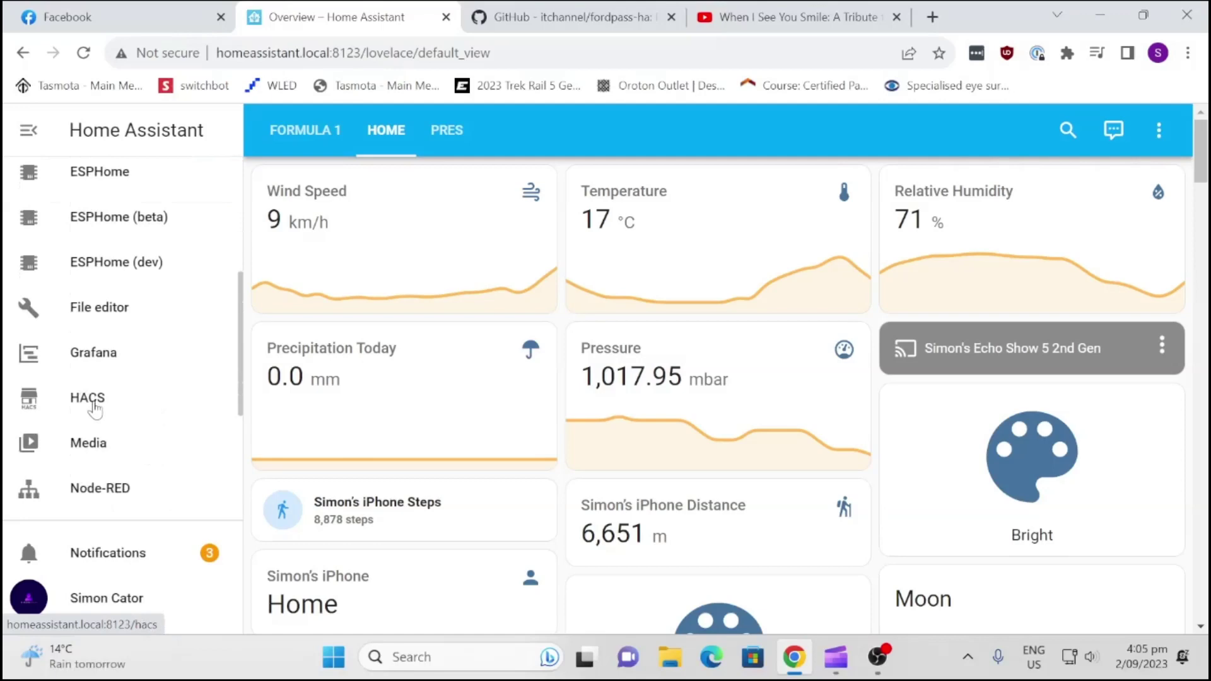
{"action": "left_click", "coordinate": [94, 408]}
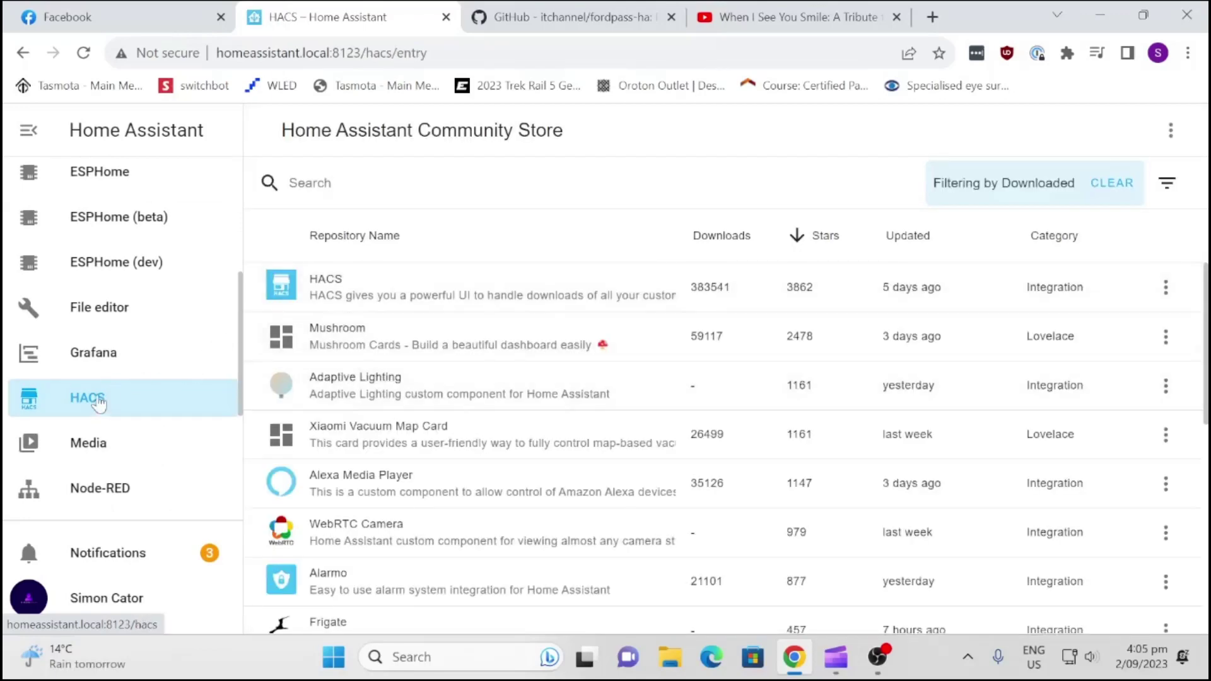
{"action": "left_click", "coordinate": [1170, 131]}
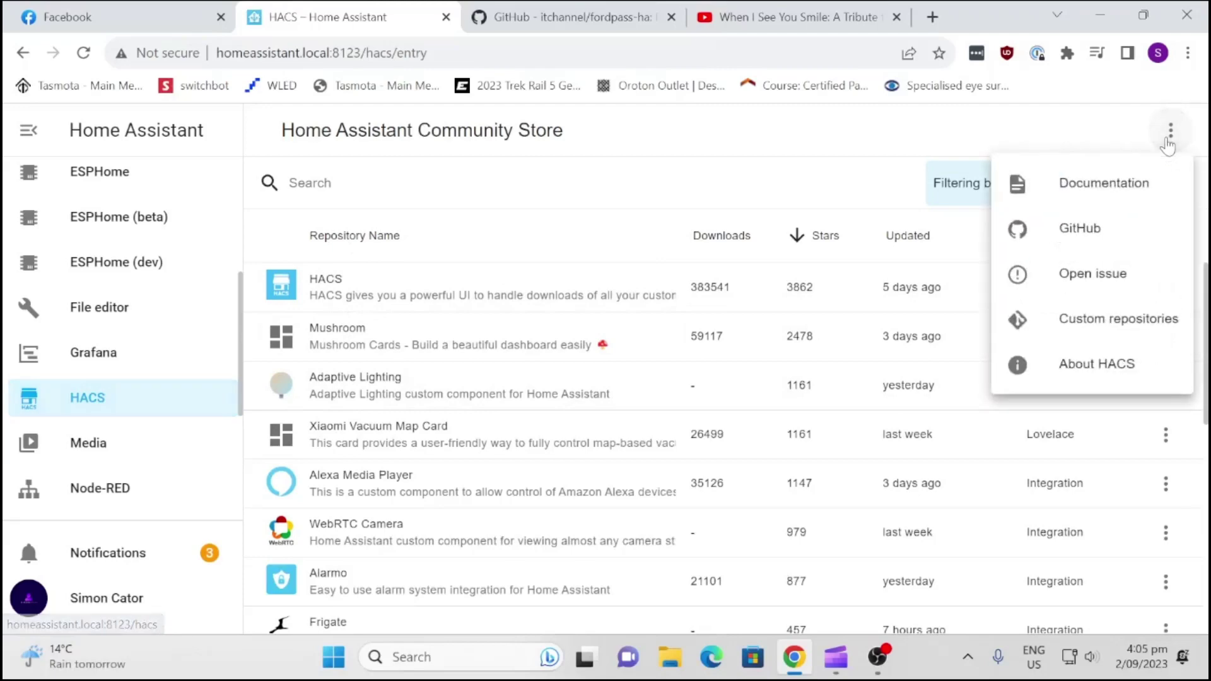
{"action": "left_click", "coordinate": [290, 186]}
{"action": "type", "text": "fordpass"}
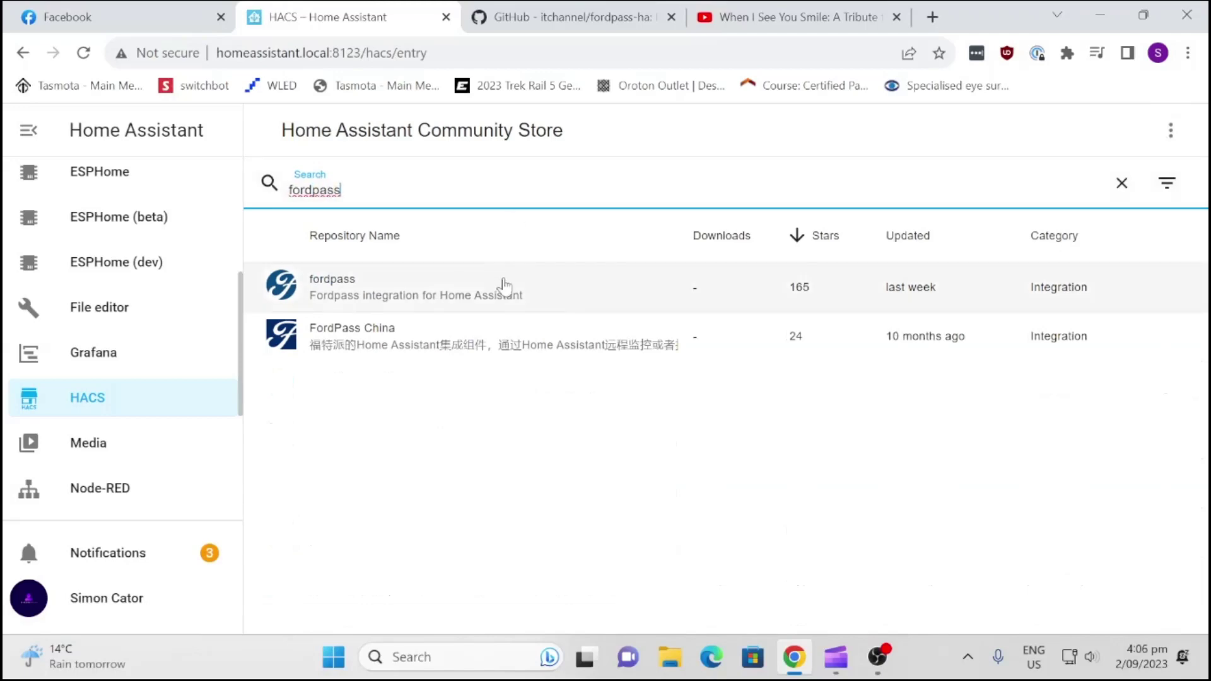
{"action": "left_click", "coordinate": [504, 285]}
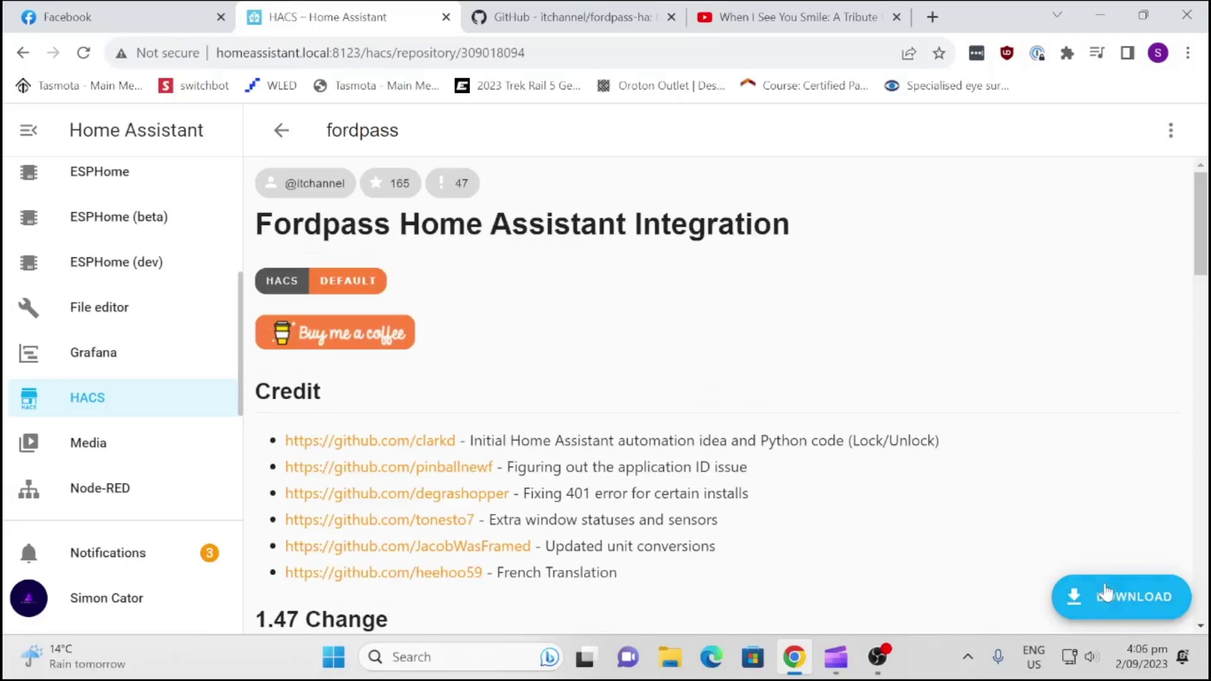
Step: Download fordpass 1.49-Release from HACS and return to the store's repository list
{"action": "left_click", "coordinate": [1147, 598]}
{"action": "left_click", "coordinate": [921, 538]}
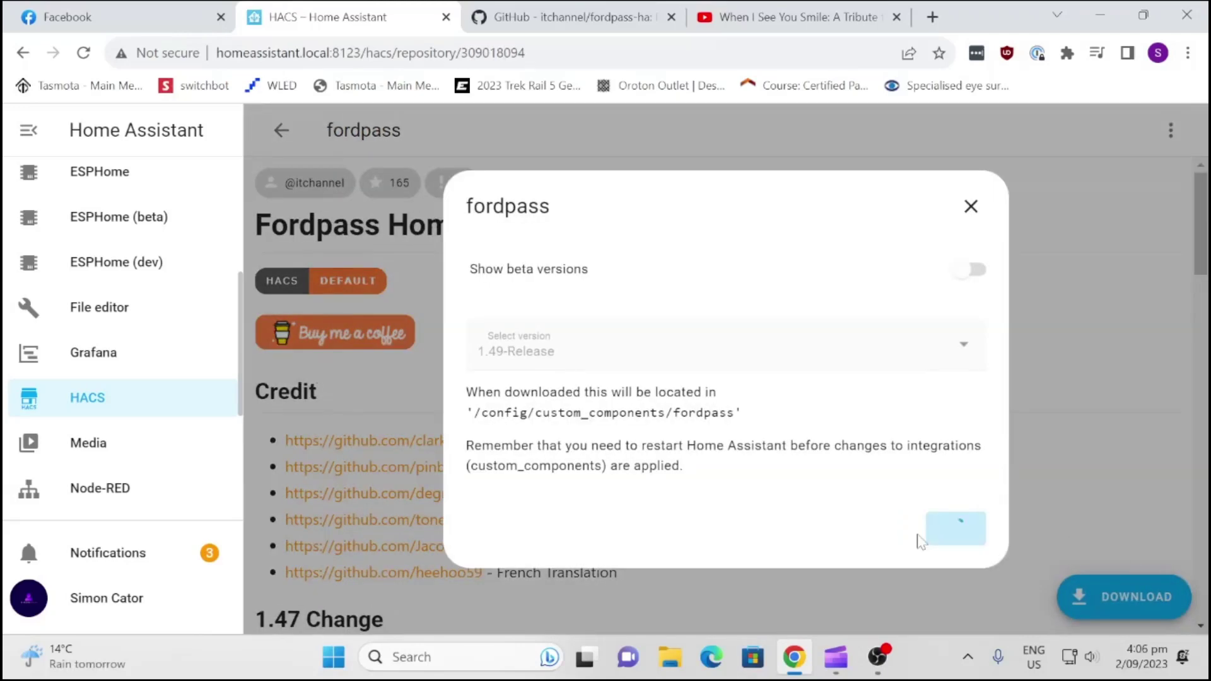
{"action": "left_click", "coordinate": [618, 358]}
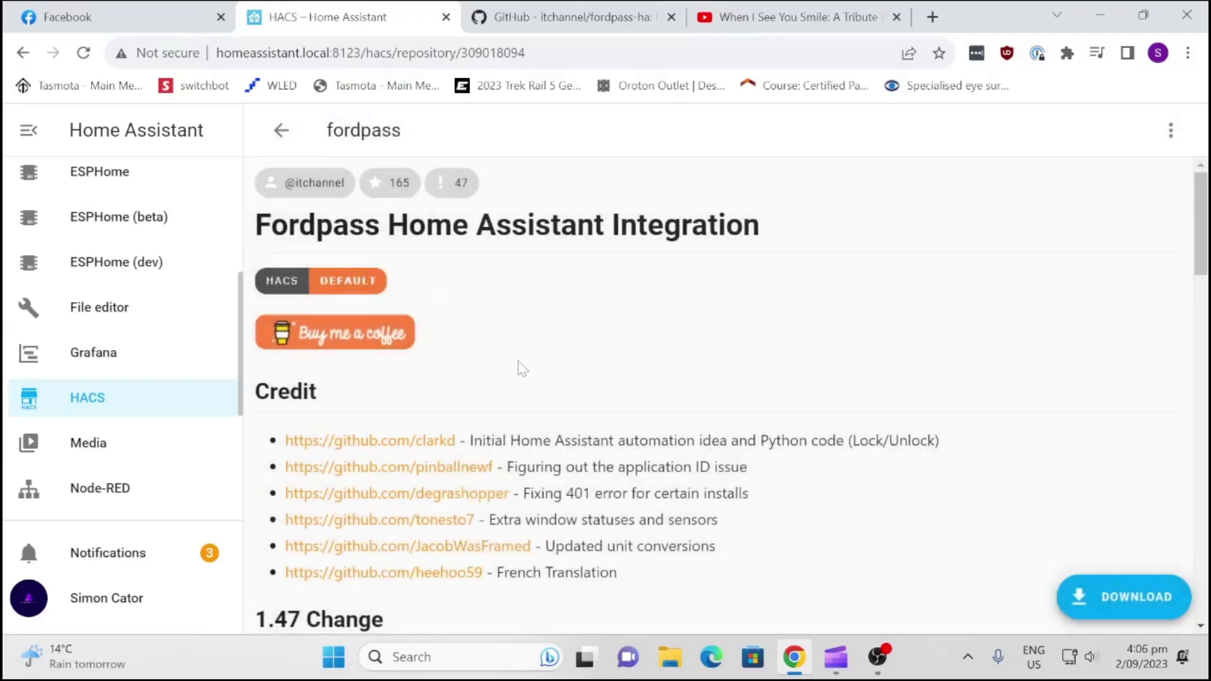
{"action": "left_click", "coordinate": [82, 413]}
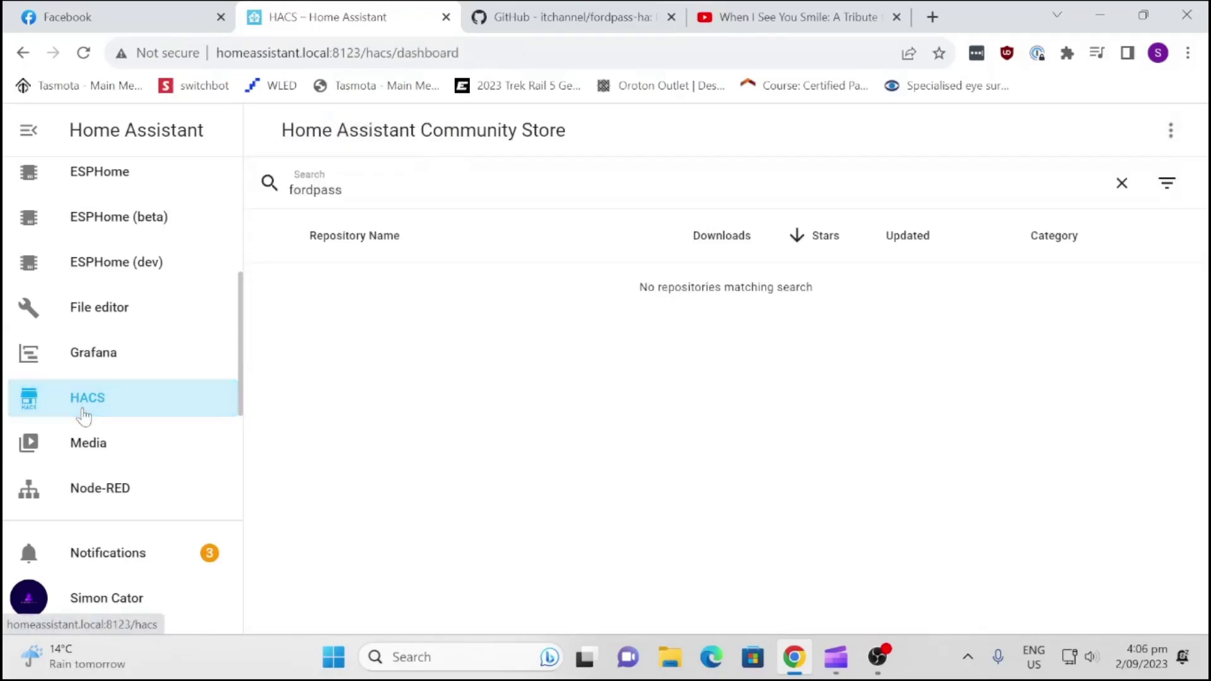
{"action": "scroll", "coordinate": [107, 215], "scroll_direction": "up", "scroll_amount": 4}
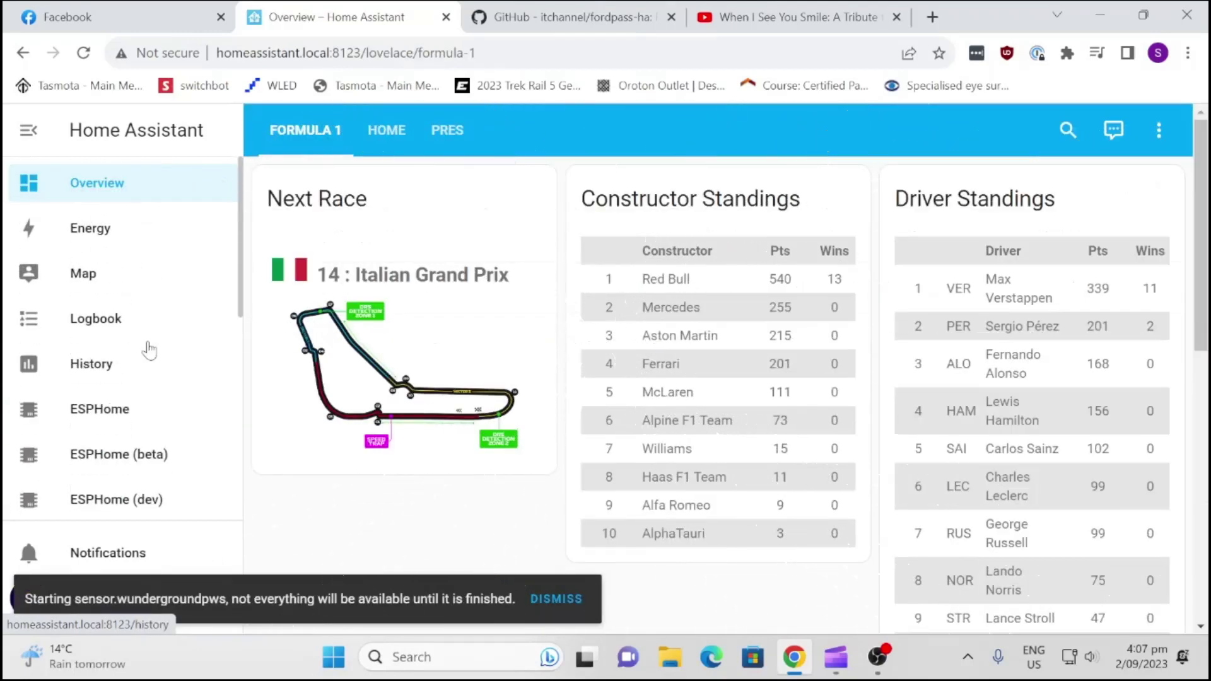
Step: In Settings > Devices & services, add an integration by searching 'for' and choosing FordPass
{"action": "scroll", "coordinate": [149, 350], "scroll_direction": "down", "scroll_amount": 10}
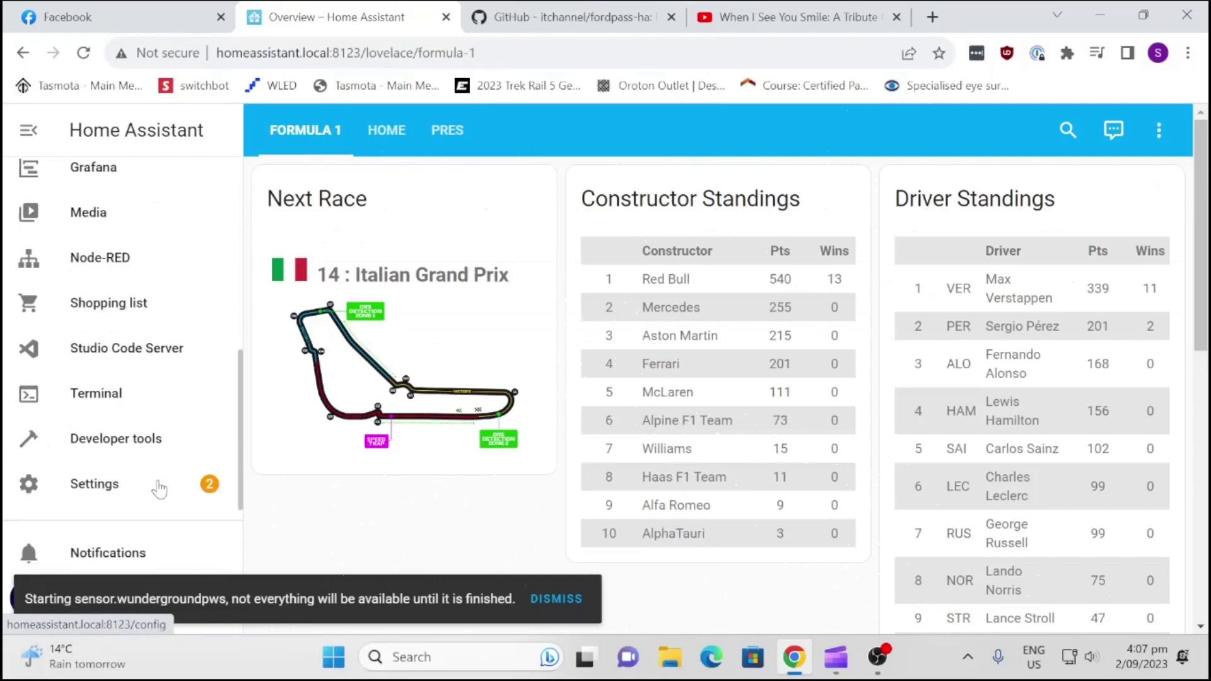
{"action": "left_click", "coordinate": [159, 486]}
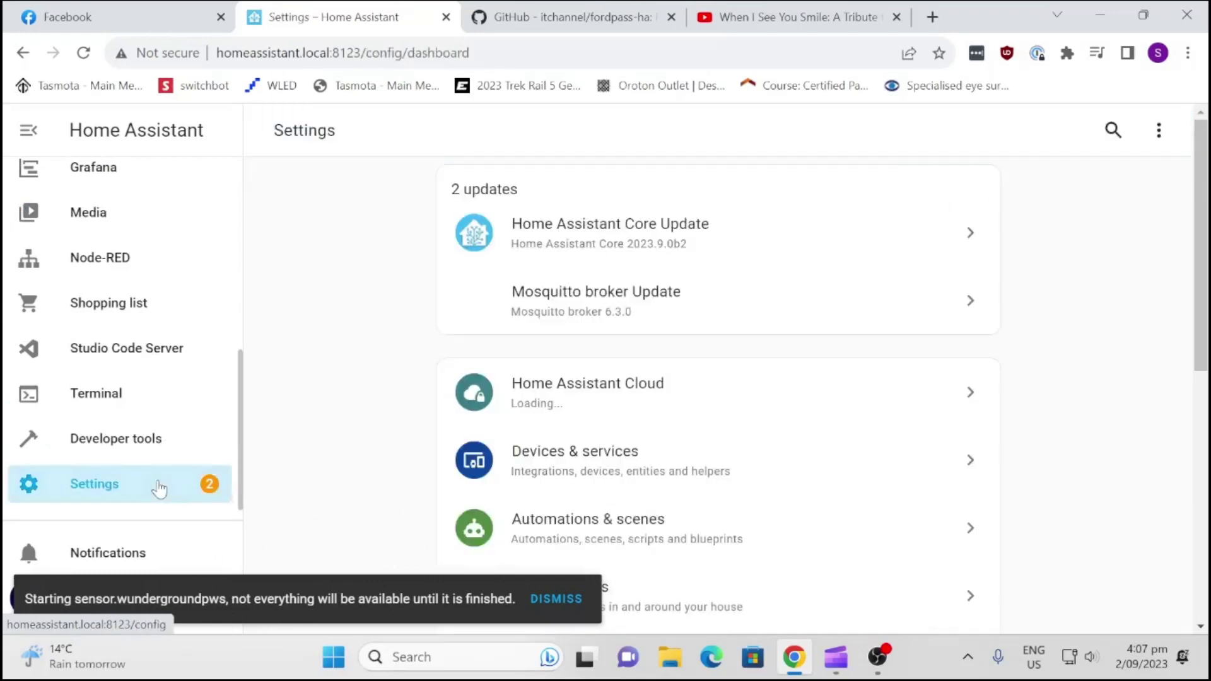
{"action": "left_click", "coordinate": [589, 451]}
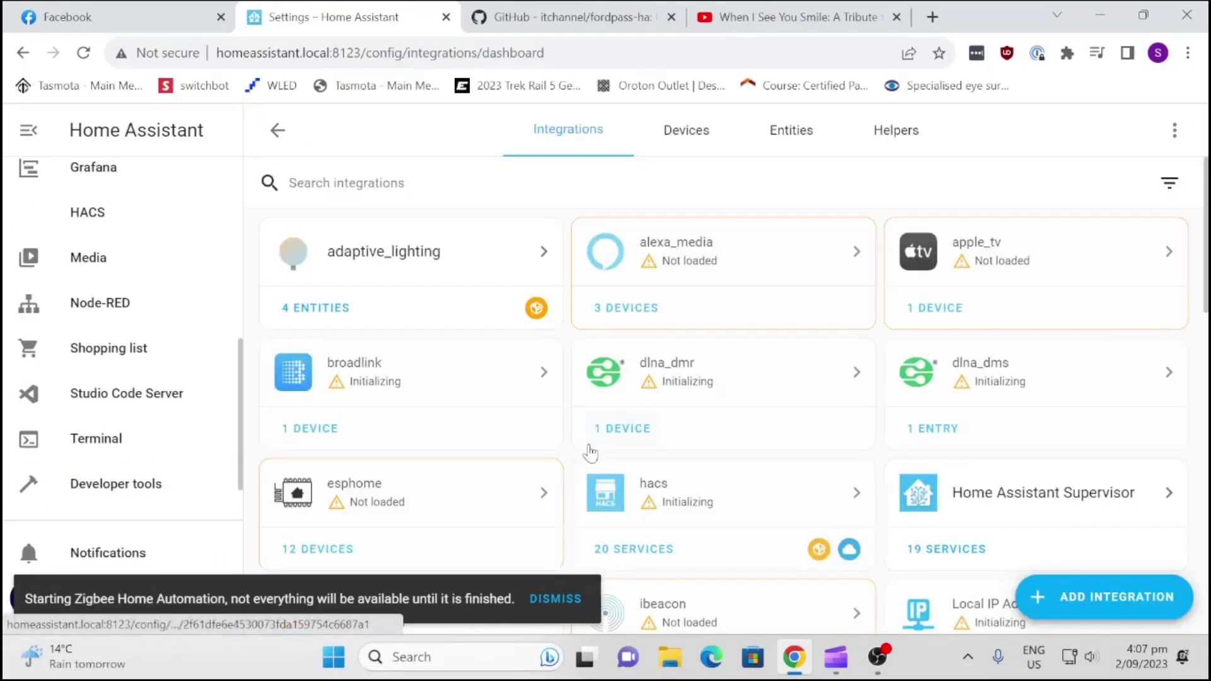
{"action": "left_click", "coordinate": [1165, 598]}
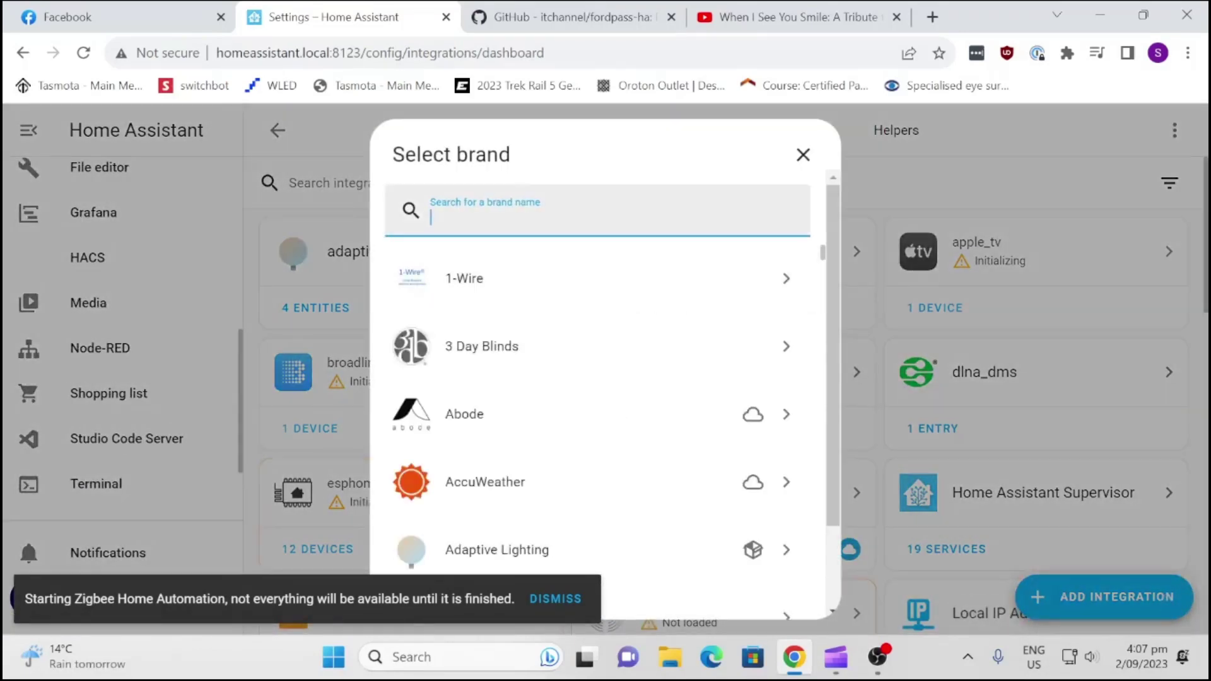
{"action": "type", "text": "for"}
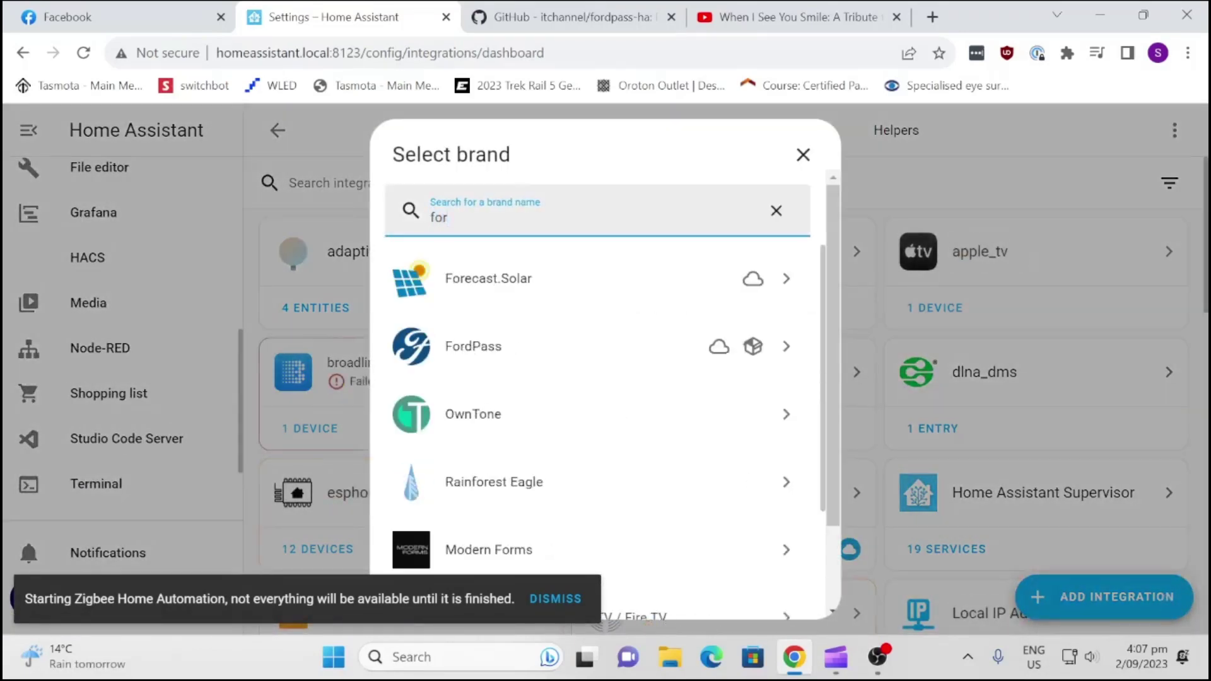
{"action": "left_click", "coordinate": [589, 352]}
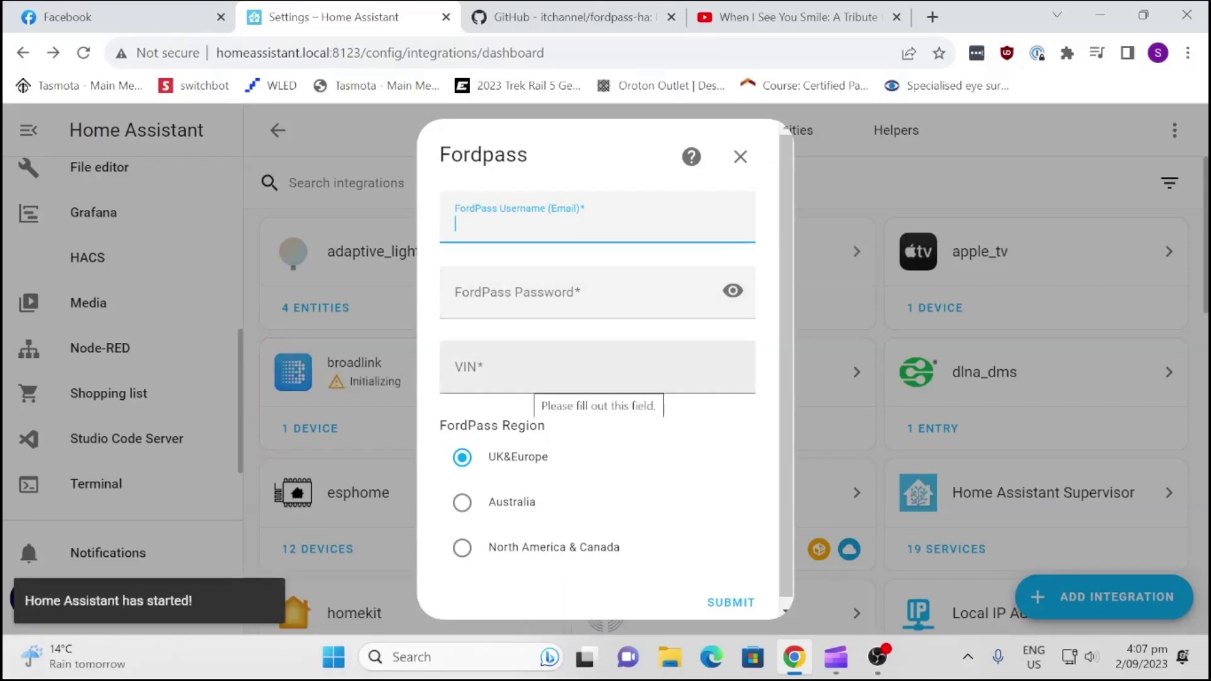
Step: Select Australia as the FordPass region
{"action": "left_click", "coordinate": [465, 503]}
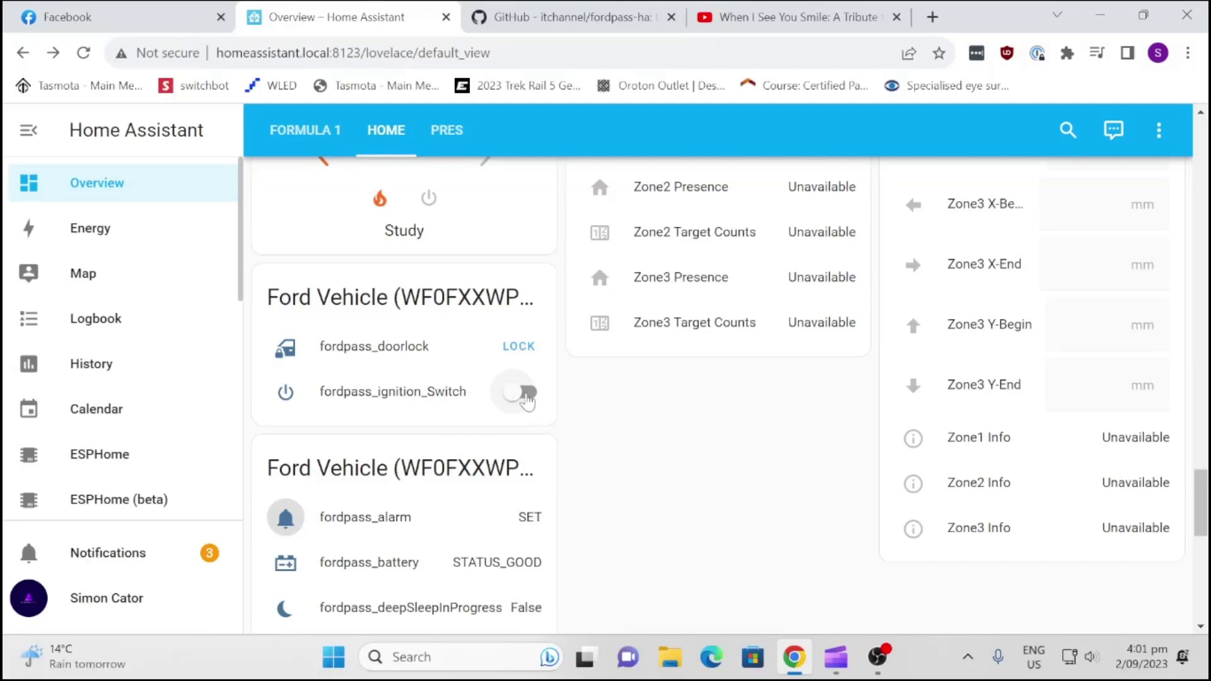
Step: Check the fordpass_alarm history, then scroll down to the fordpass_fuel sensor
{"action": "scroll", "coordinate": [527, 402], "scroll_direction": "down", "scroll_amount": 3}
{"action": "scroll", "coordinate": [397, 363], "scroll_direction": "up", "scroll_amount": 3}
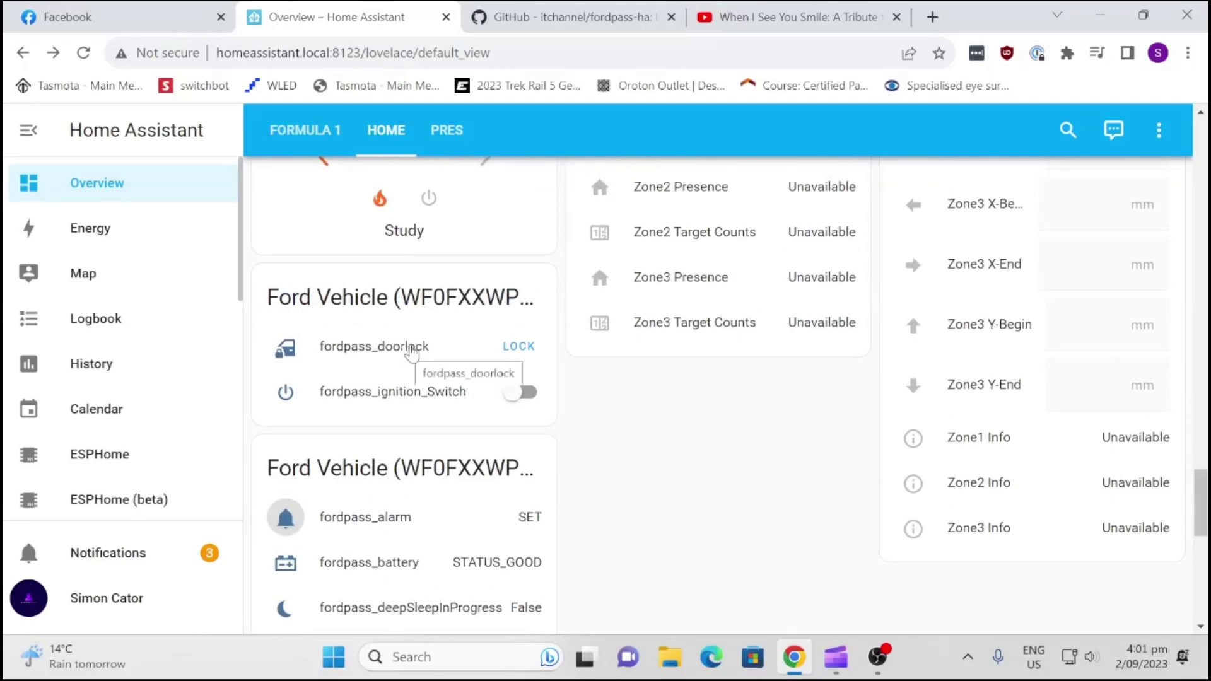
{"action": "scroll", "coordinate": [411, 353], "scroll_direction": "down", "scroll_amount": 3}
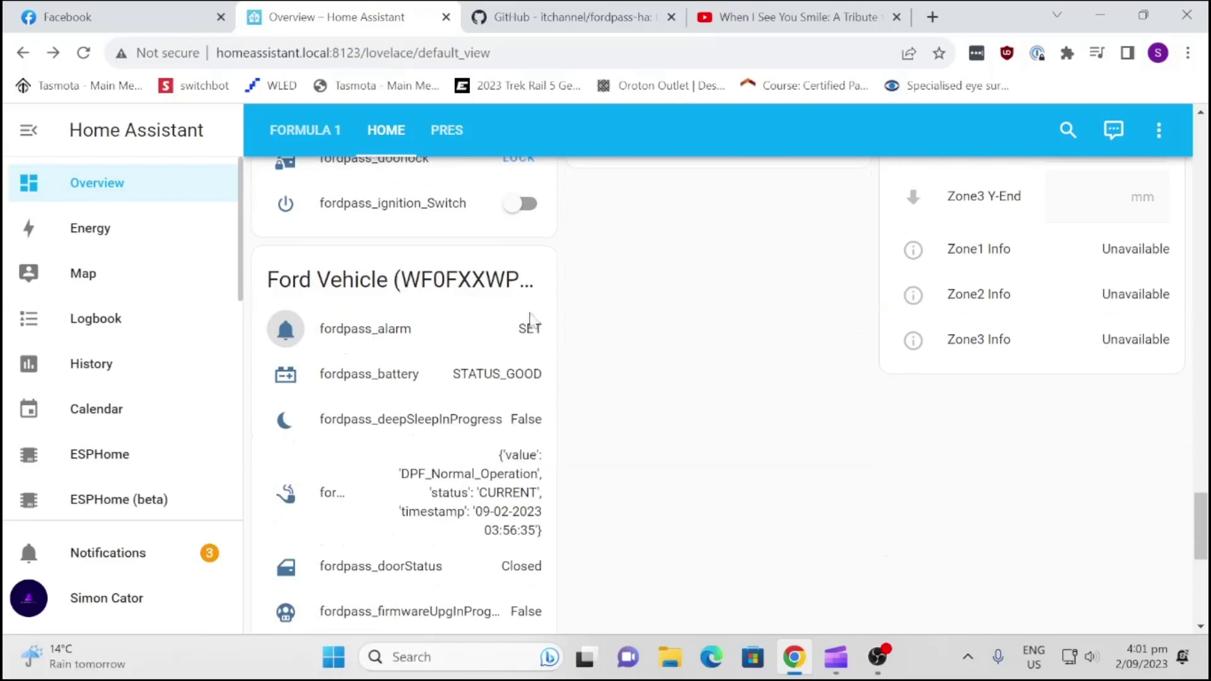
{"action": "left_click", "coordinate": [400, 344]}
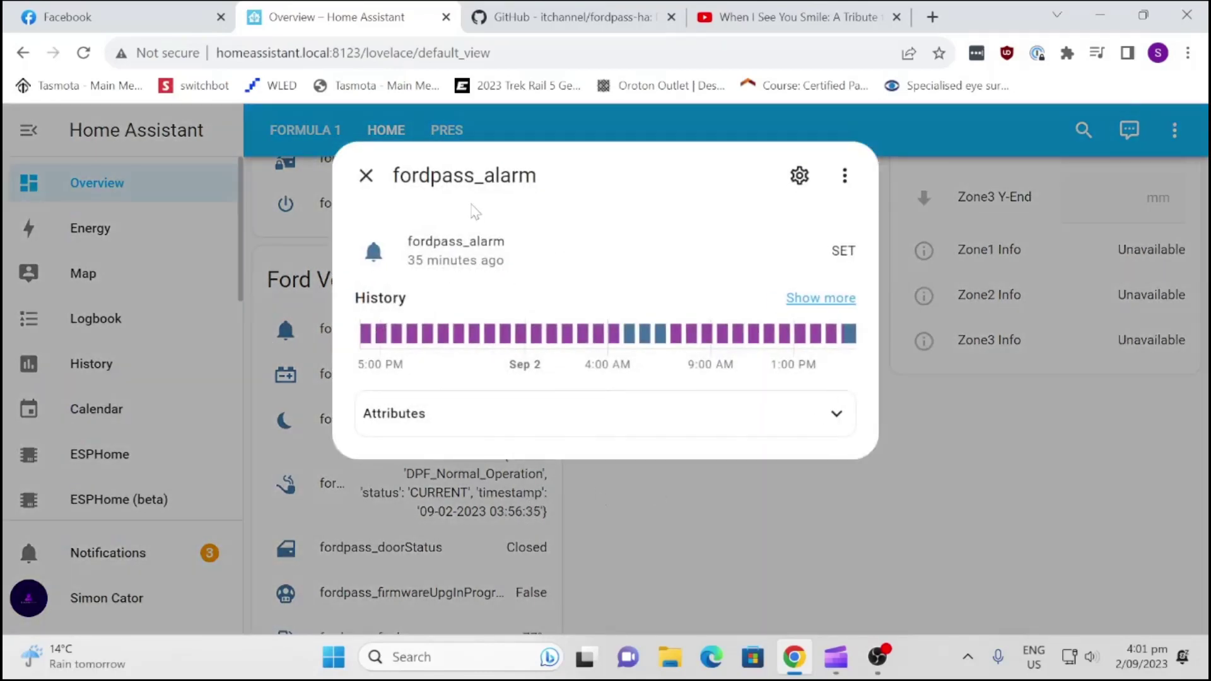
{"action": "left_click", "coordinate": [366, 175]}
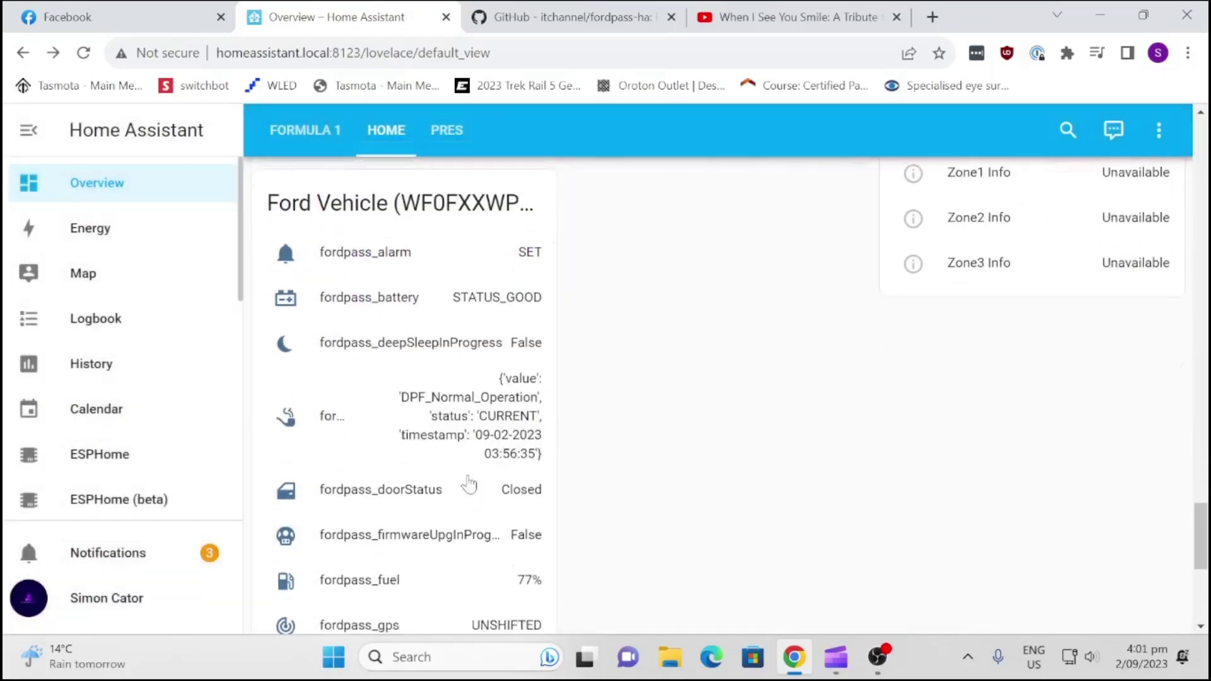
{"action": "scroll", "coordinate": [468, 484], "scroll_direction": "down", "scroll_amount": 1}
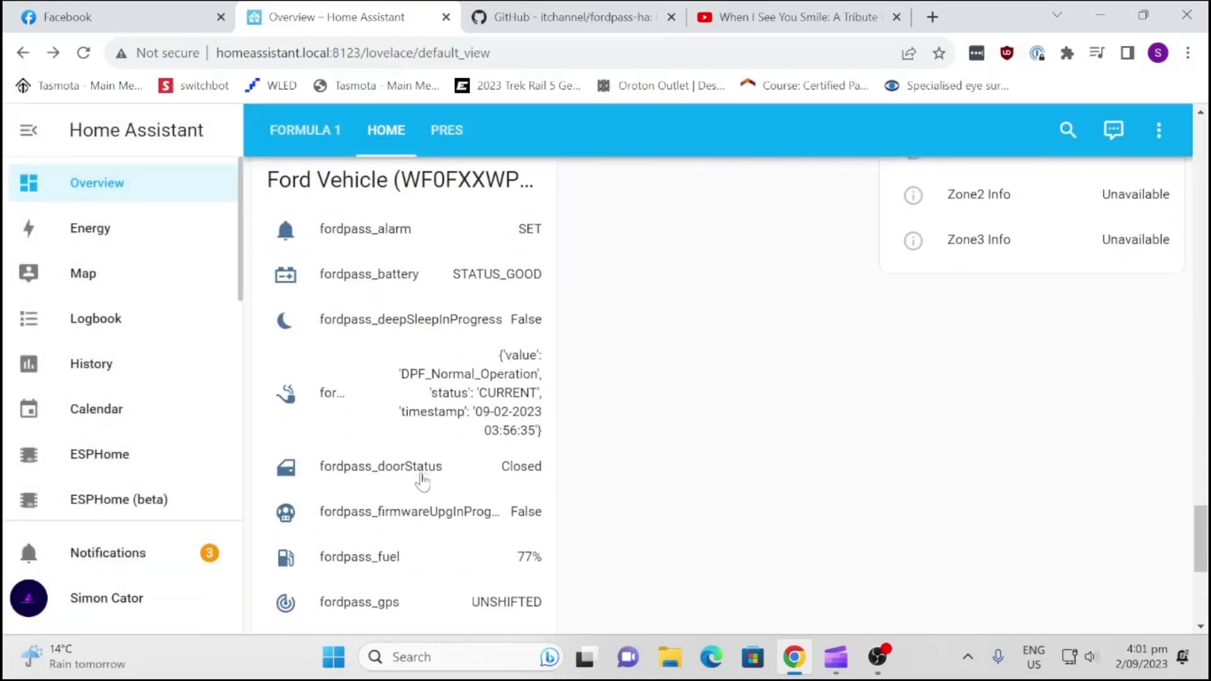
{"action": "scroll", "coordinate": [421, 480], "scroll_direction": "down", "scroll_amount": 2}
Step: View the fordpass_fuel history, then scroll to odometer 213.0 km, oil STATUS_GOOD and windows Closed
{"action": "left_click", "coordinate": [401, 472]}
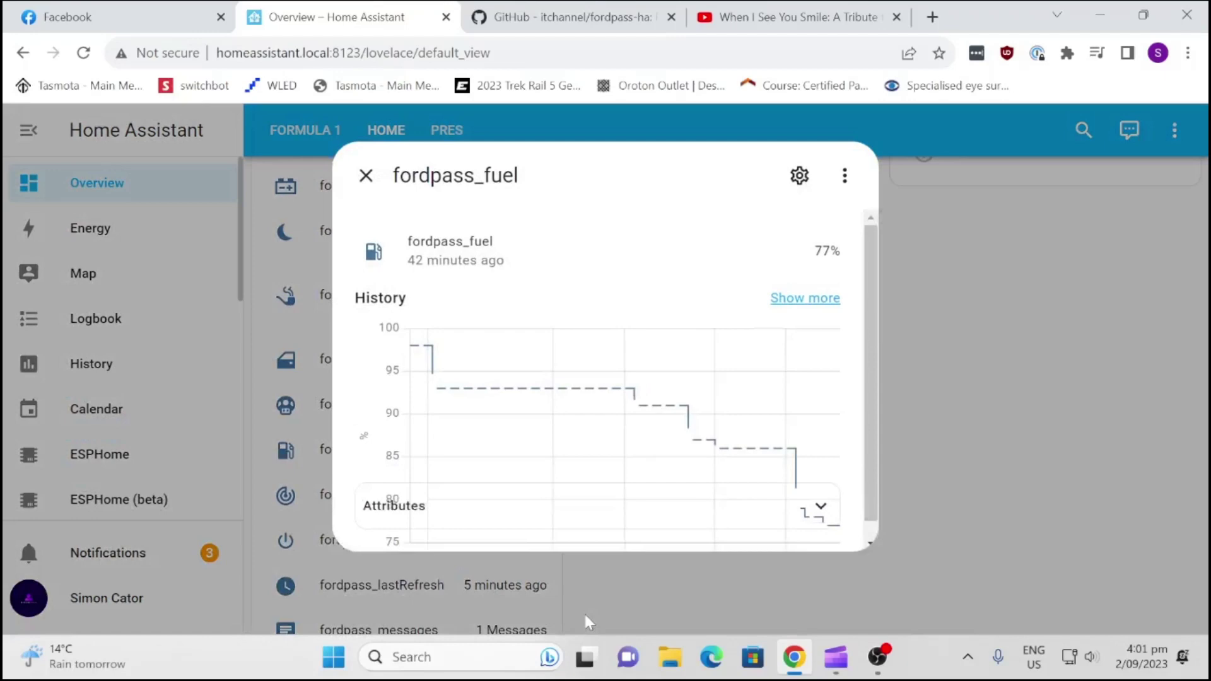
{"action": "left_click", "coordinate": [366, 176]}
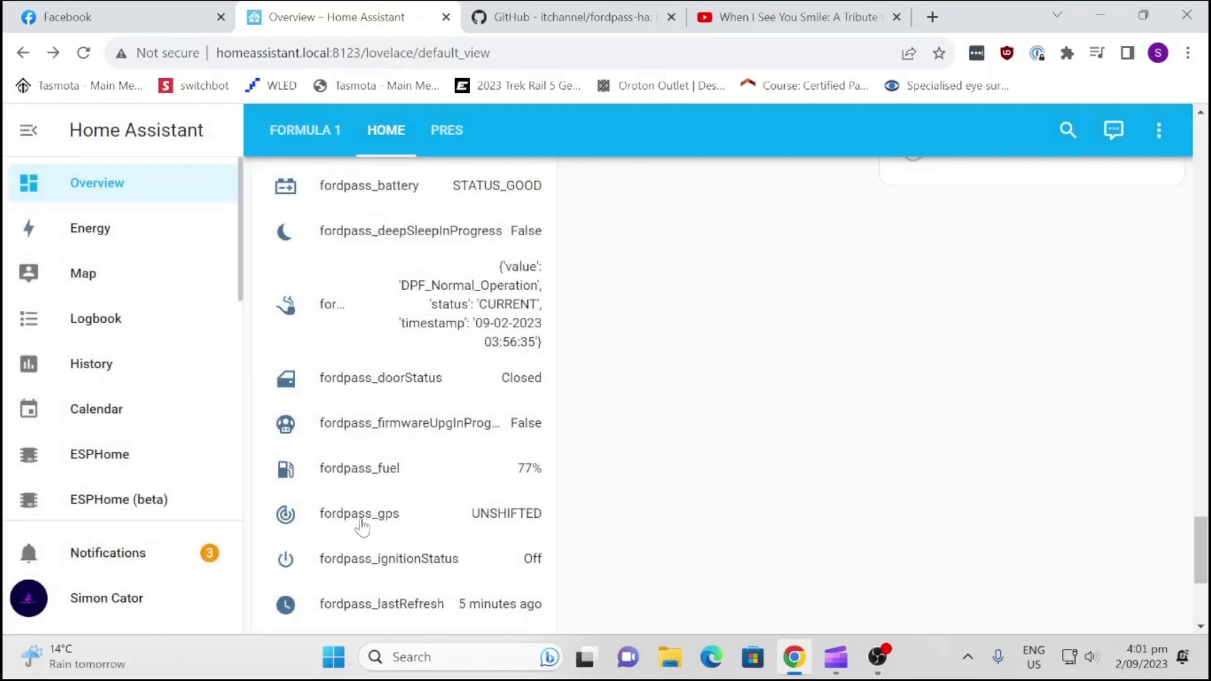
{"action": "scroll", "coordinate": [359, 523], "scroll_direction": "down", "scroll_amount": 1}
{"action": "scroll", "coordinate": [396, 590], "scroll_direction": "down", "scroll_amount": 1}
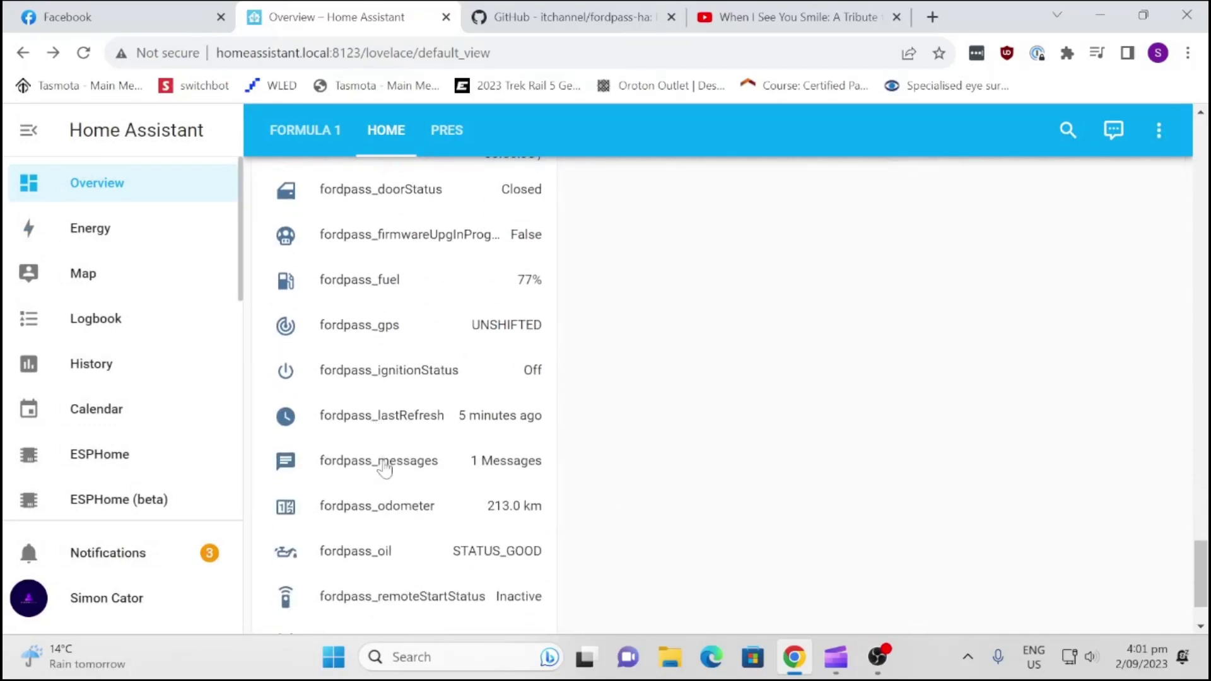
{"action": "scroll", "coordinate": [390, 486], "scroll_direction": "down", "scroll_amount": 1}
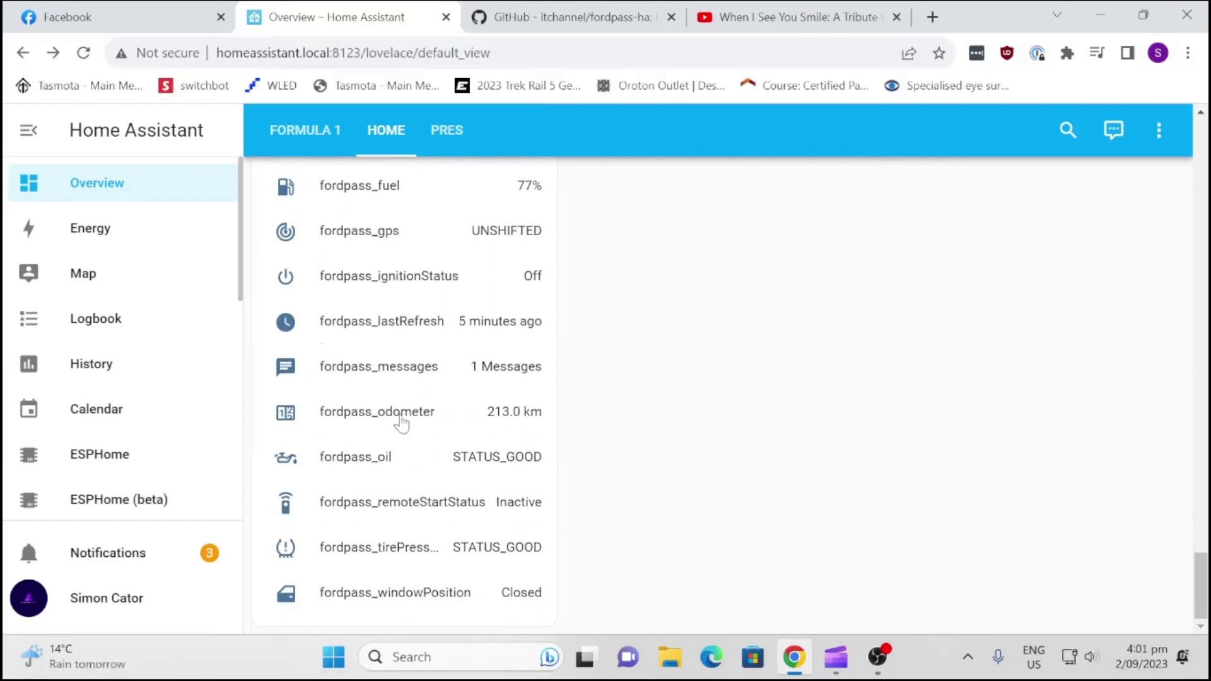